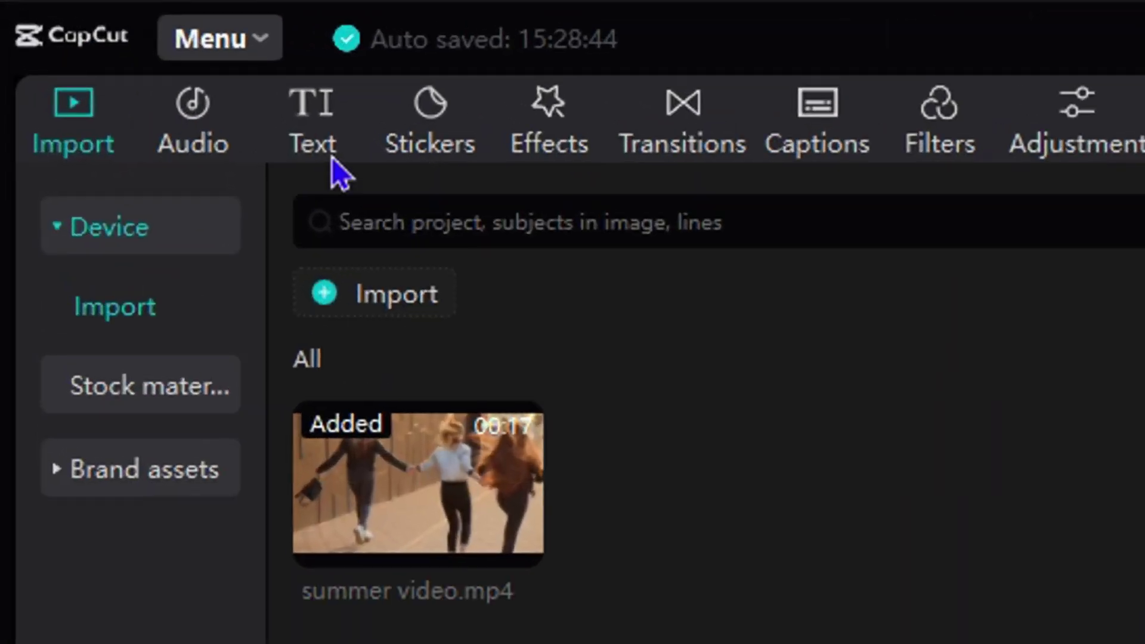
Open the sticker library and expand its categories to reveal the subcategories.
left_click(430, 148)
left_click(63, 310)
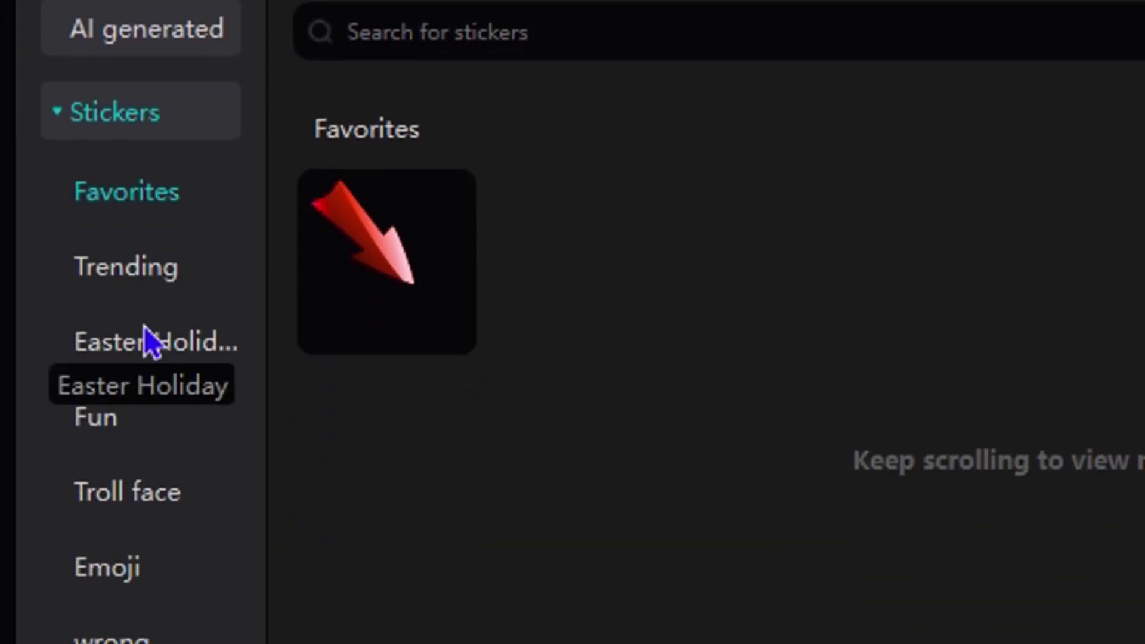
scroll(159, 609, "down", 10)
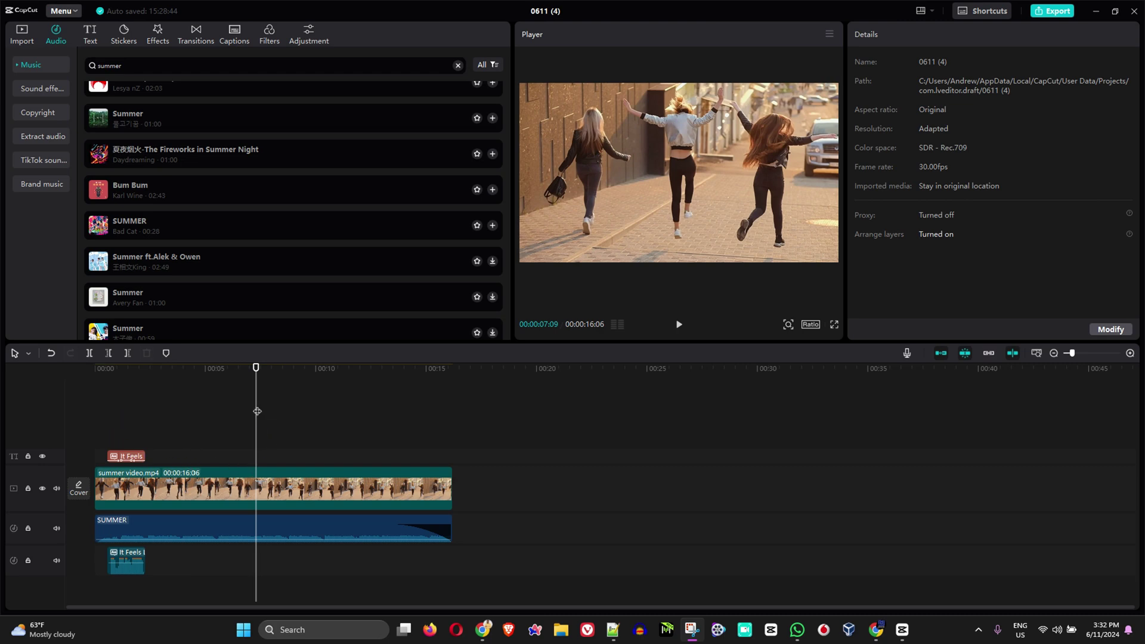
Play the video from 0:00, then pause and select the 'It Feels Like Summer!' text clip.
left_click_drag(257, 412, 2, 464)
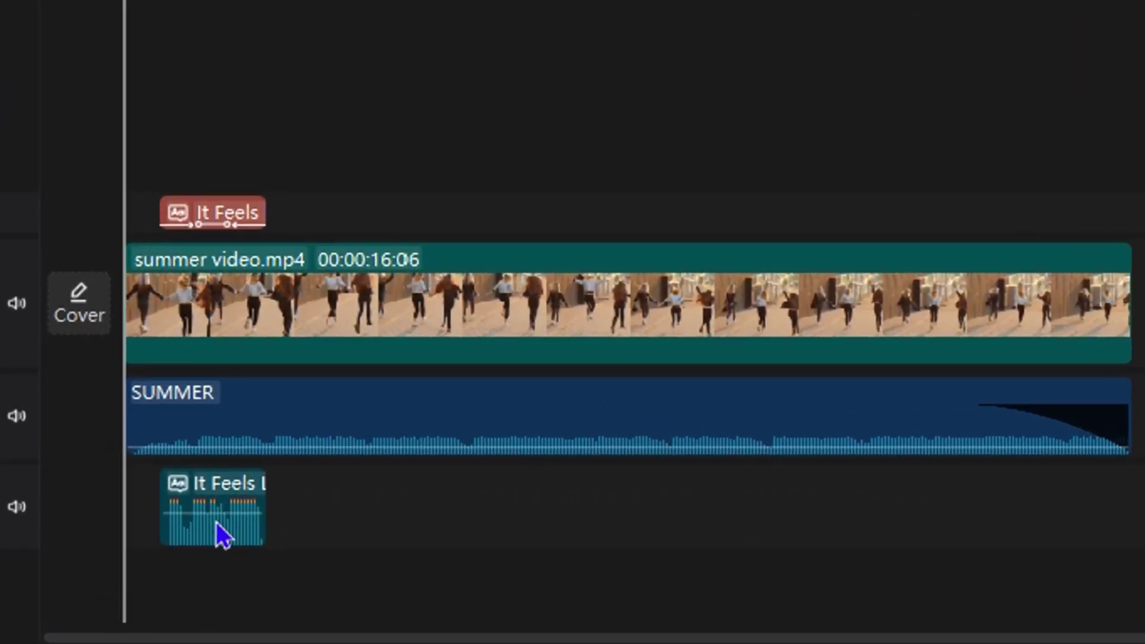
mouse_move(125, 557)
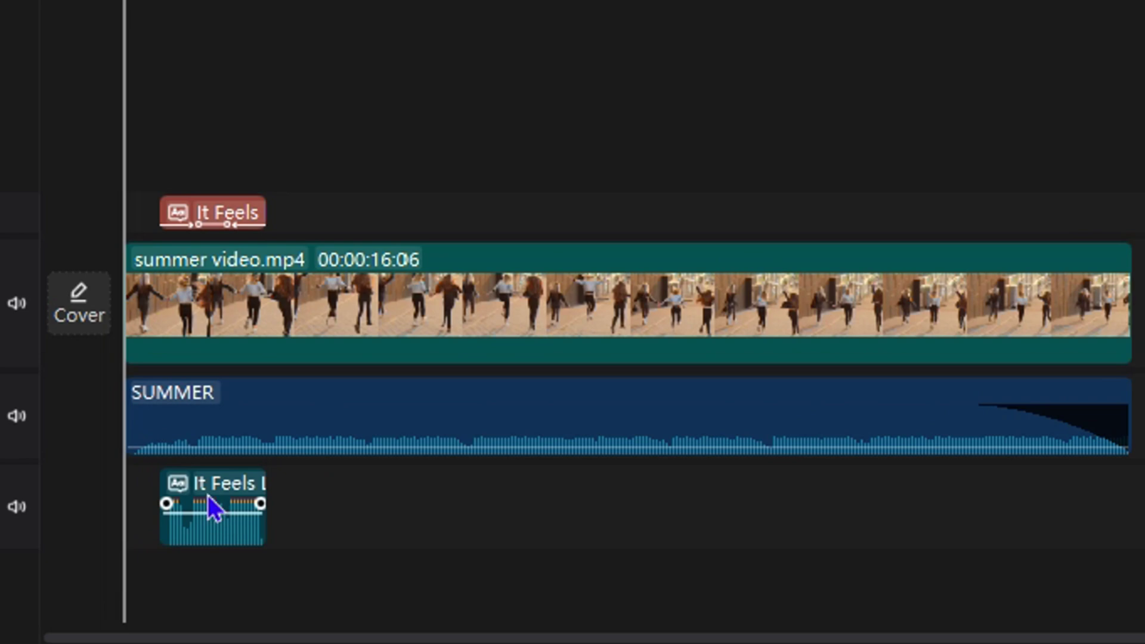
left_click(218, 217)
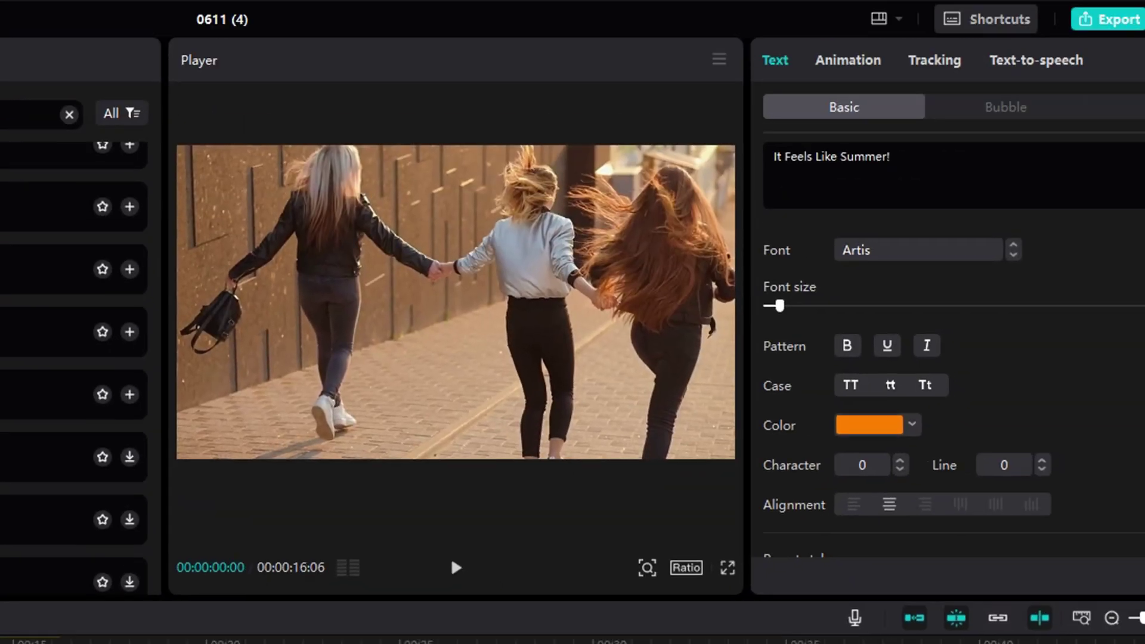
key("space")
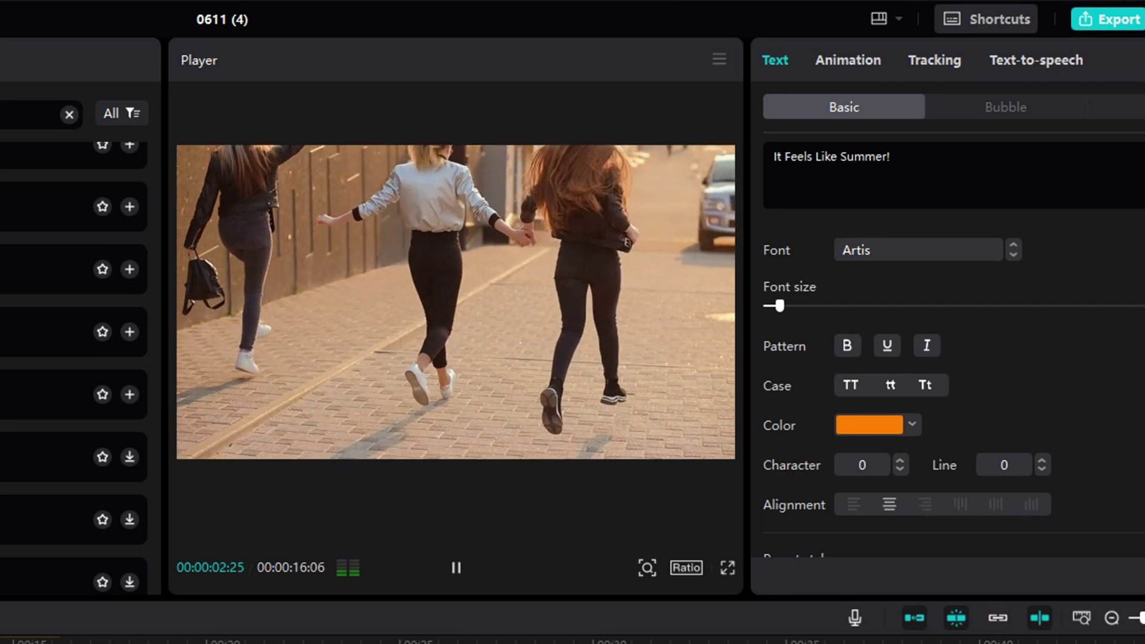
key("space")
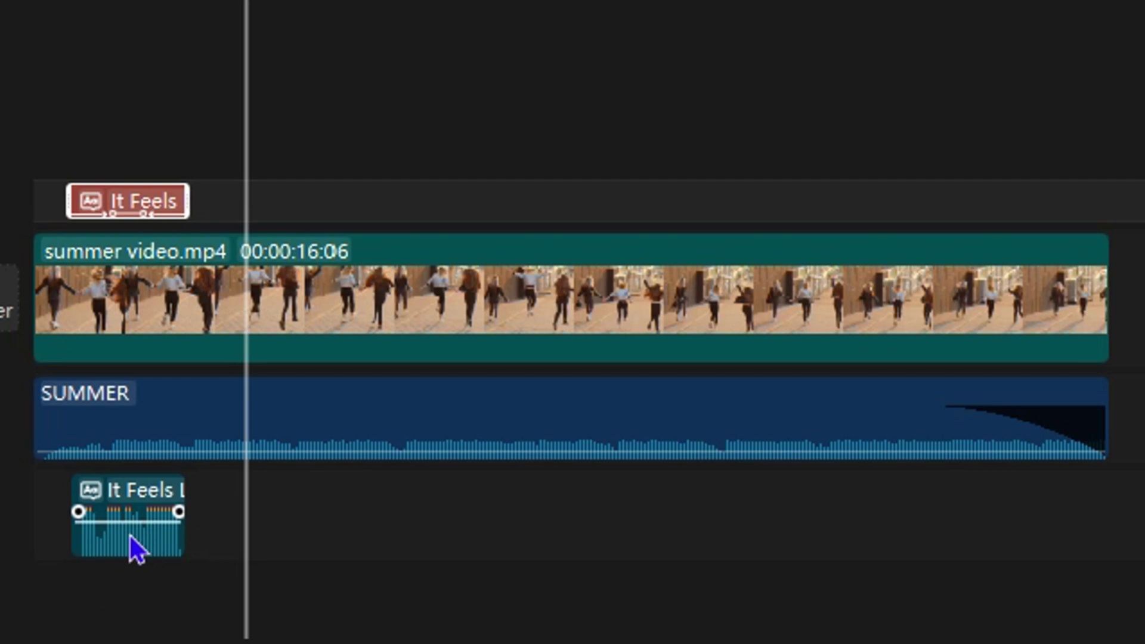
left_click(110, 173)
left_click(121, 206)
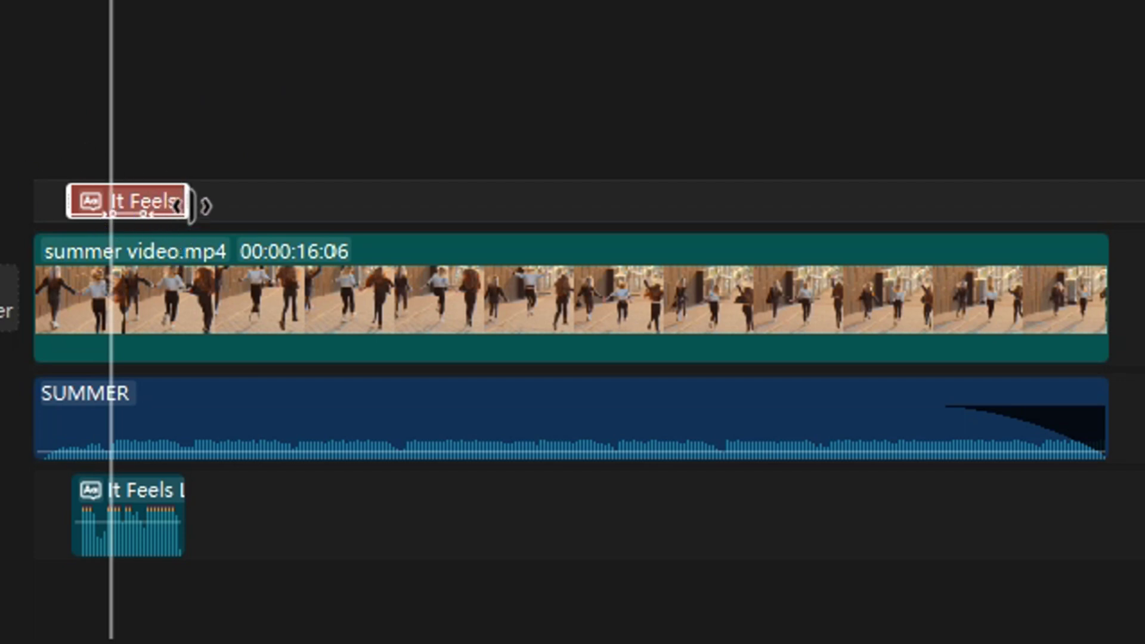
View the Device media library showing summer video.mp4 marked as Added.
mouse_move(89, 558)
mouse_move(229, 442)
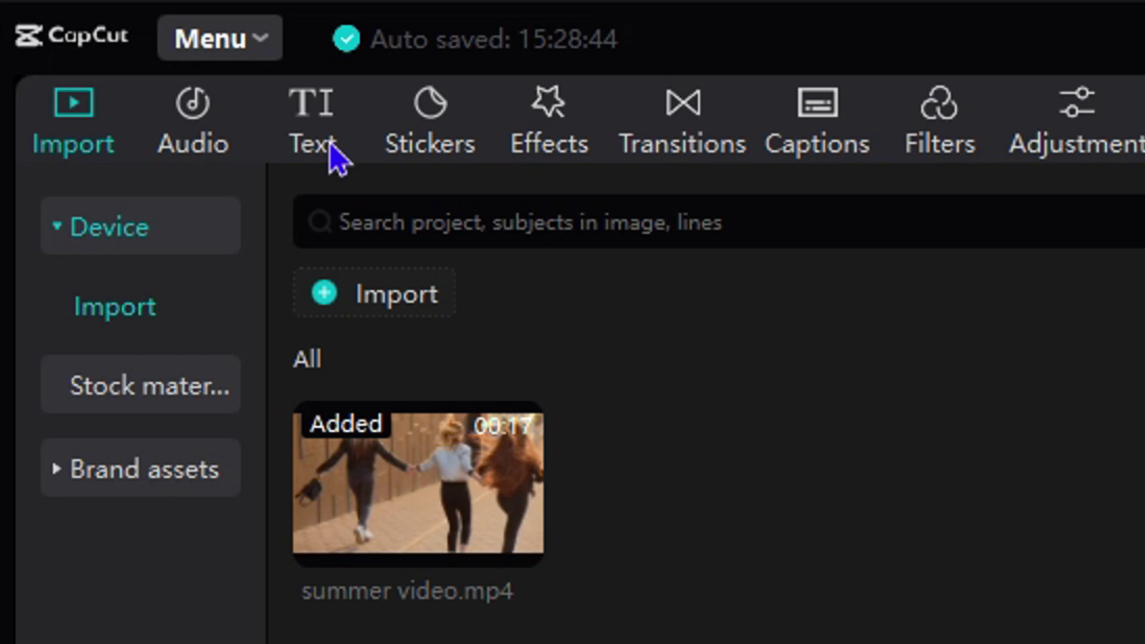
Open the sticker library, expand its categories and scroll down the category list.
left_click(430, 148)
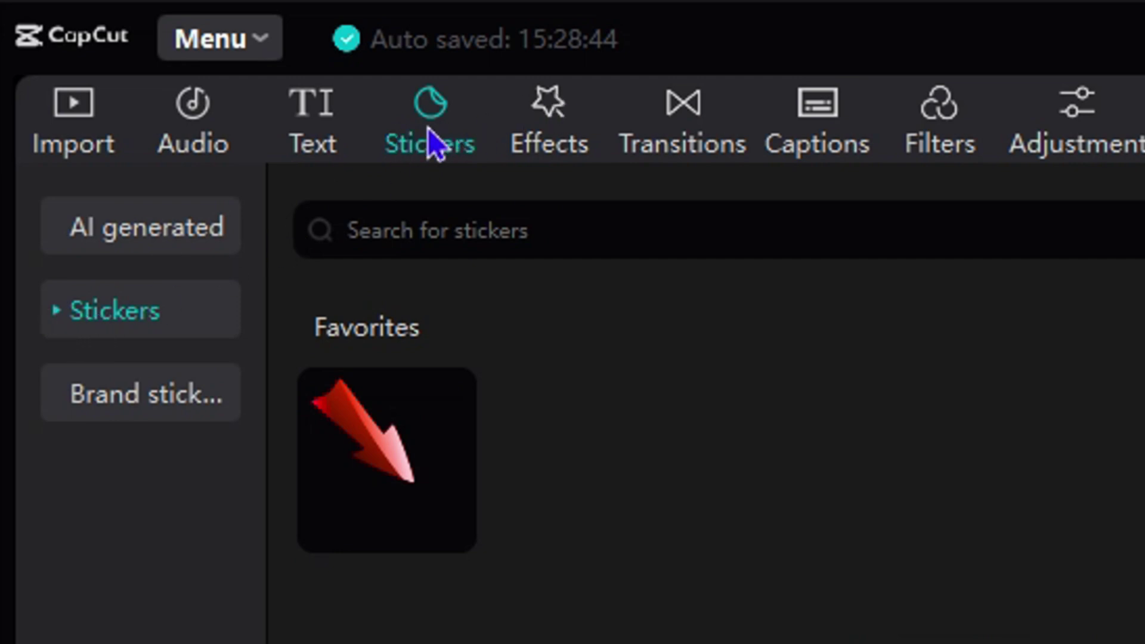
left_click(62, 307)
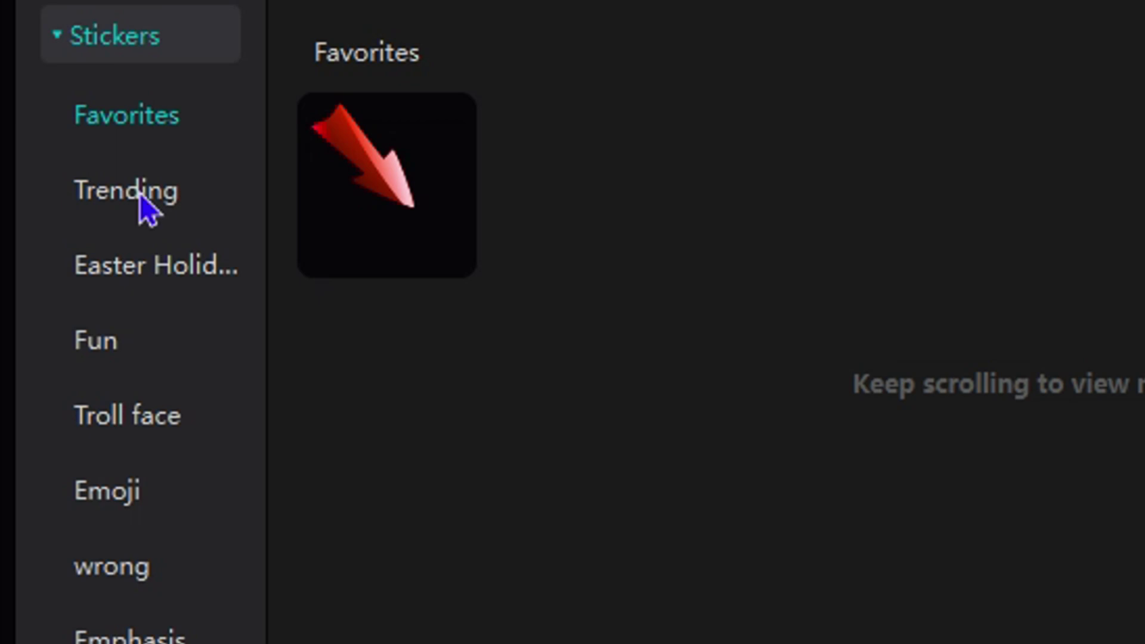
scroll(33, 463, "down", 3)
scroll(118, 421, "down", 15)
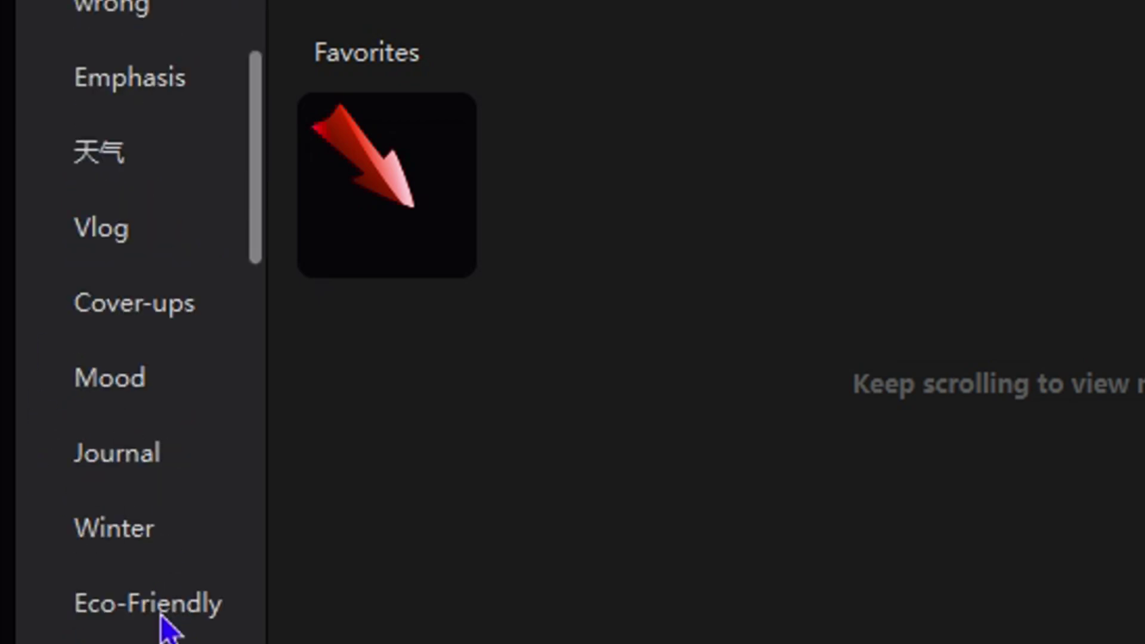
scroll(179, 637, "down", 15)
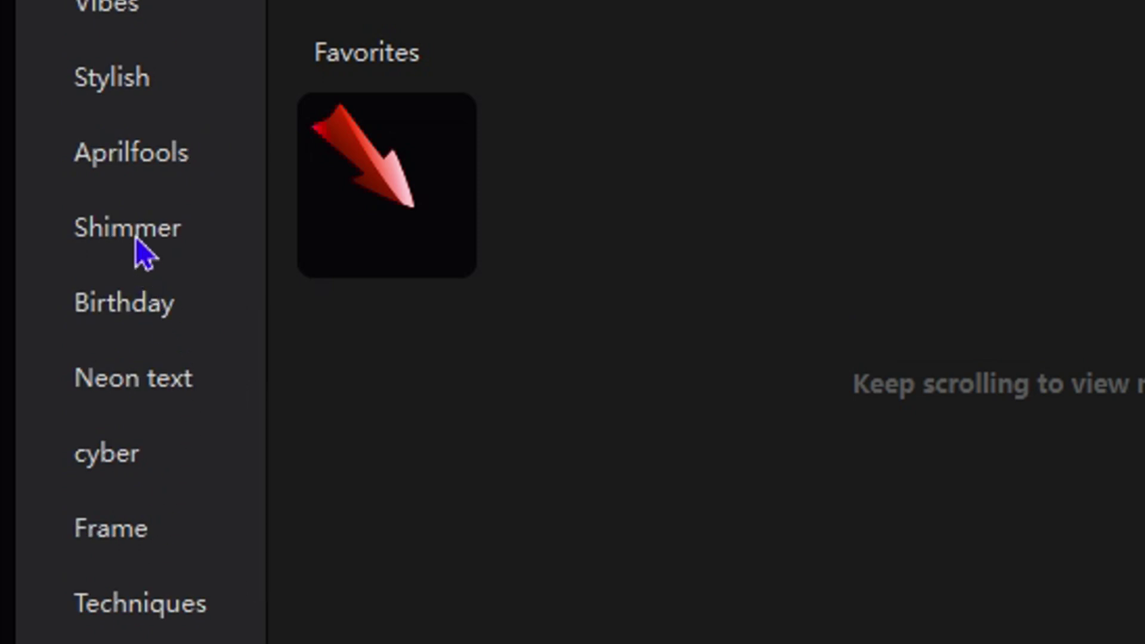
scroll(130, 505, "down", 6)
scroll(146, 641, "down", 14)
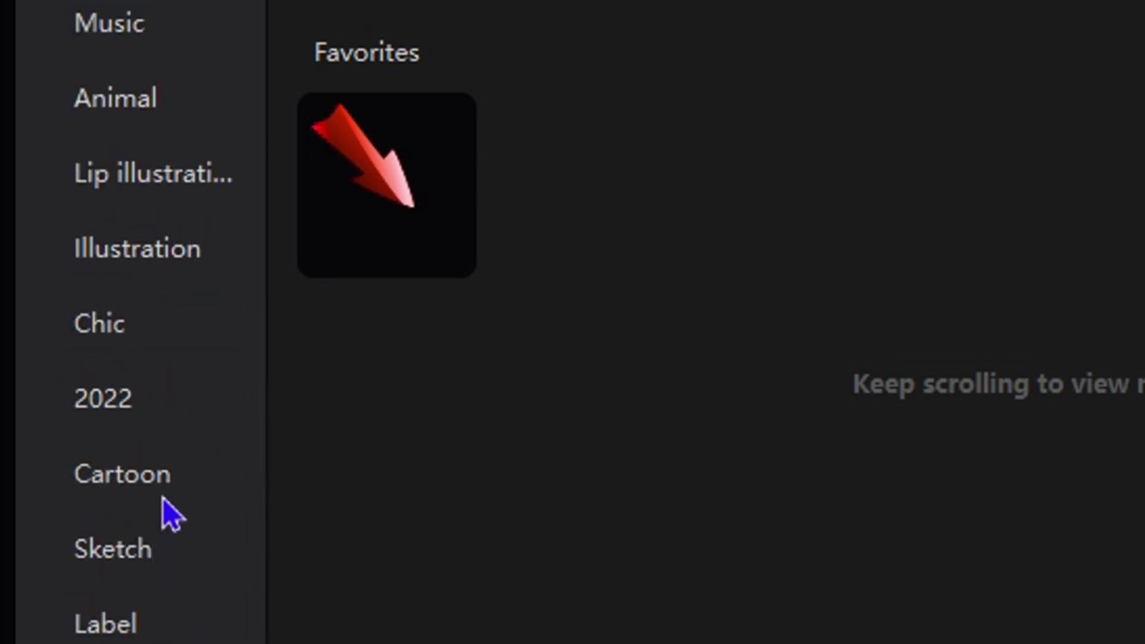
Scroll back up to the Favorites category holding the saved red arrow sticker.
scroll(162, 497, "up", 6)
scroll(165, 453, "up", 3)
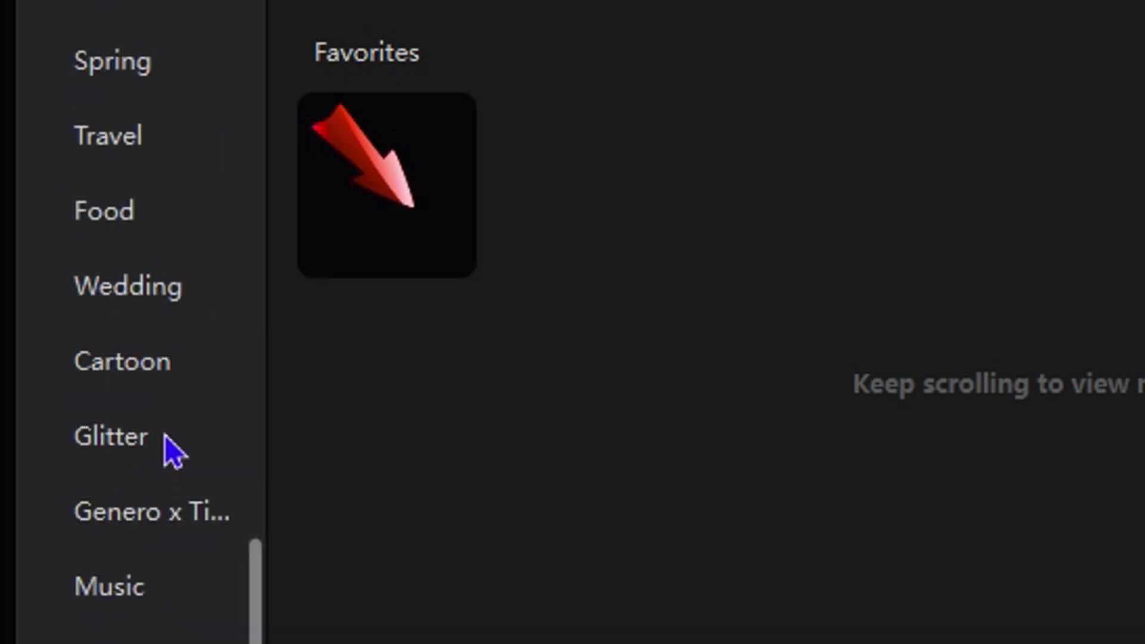
scroll(173, 355, "up", 3)
scroll(173, 343, "up", 6)
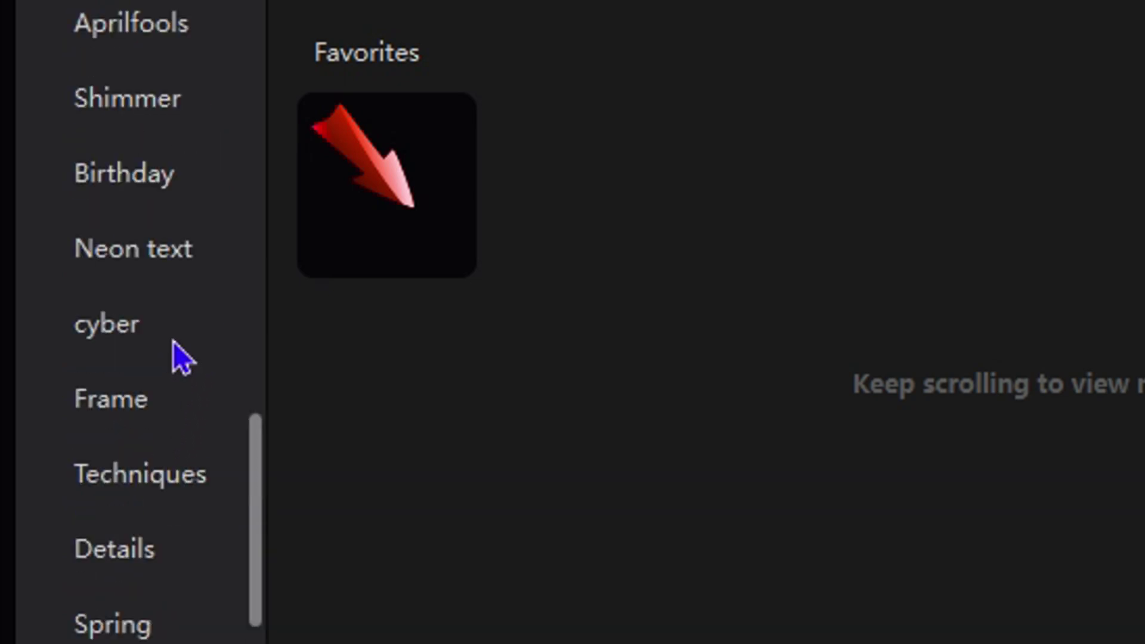
scroll(114, 435, "up", 6)
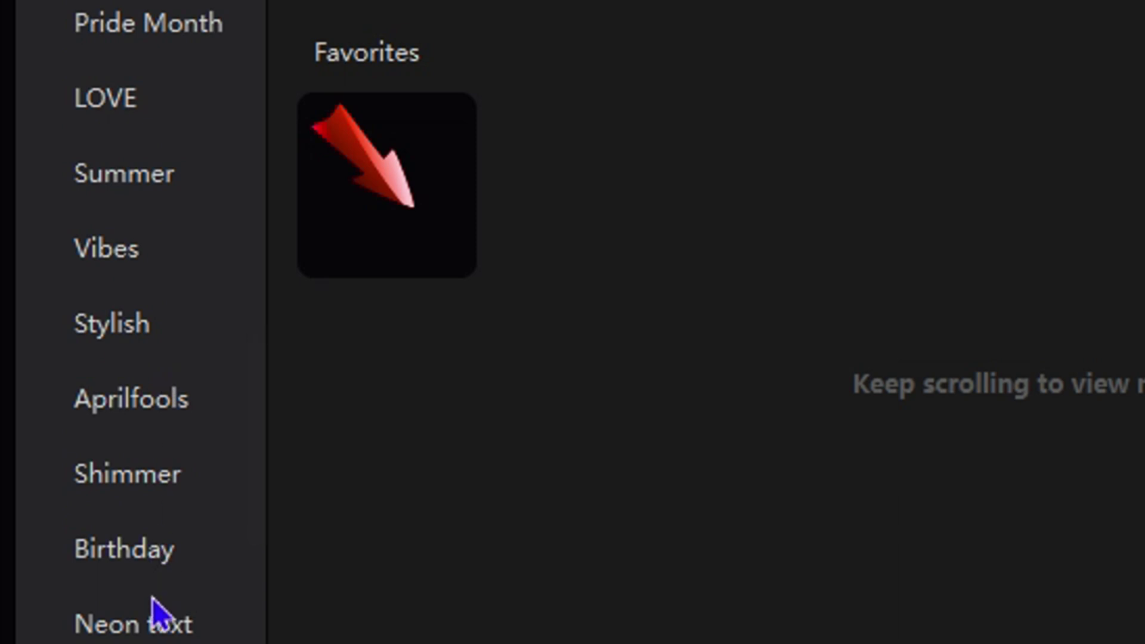
scroll(138, 334, "up", 6)
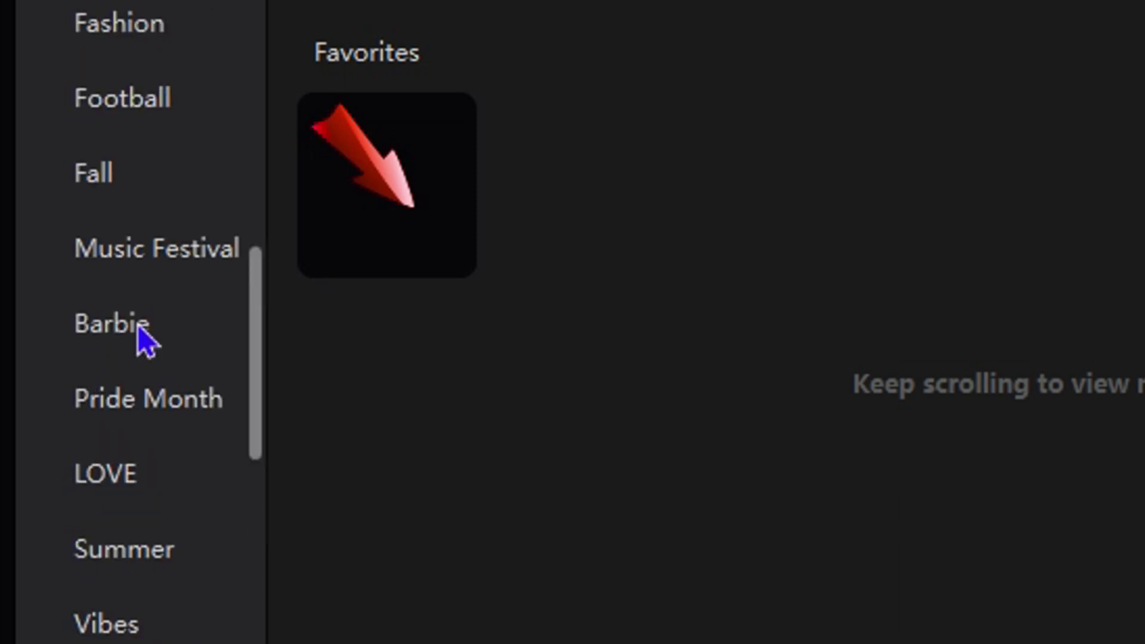
scroll(149, 346, "up", 8)
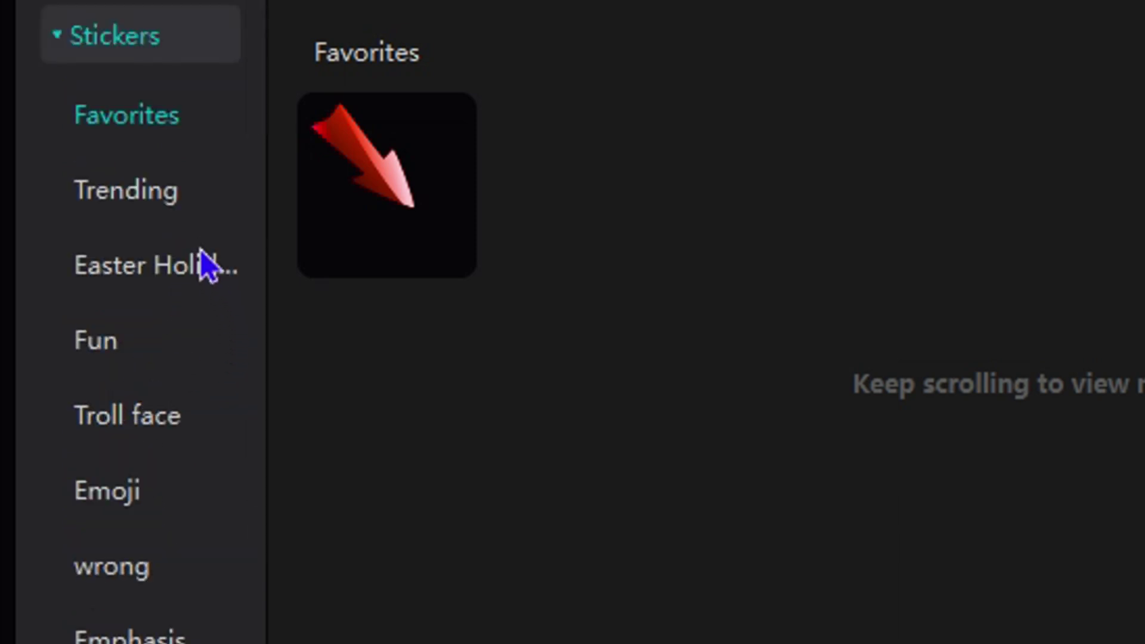
List the Trending stickers and download the red SUBSCRIBE sticker.
left_click(149, 194)
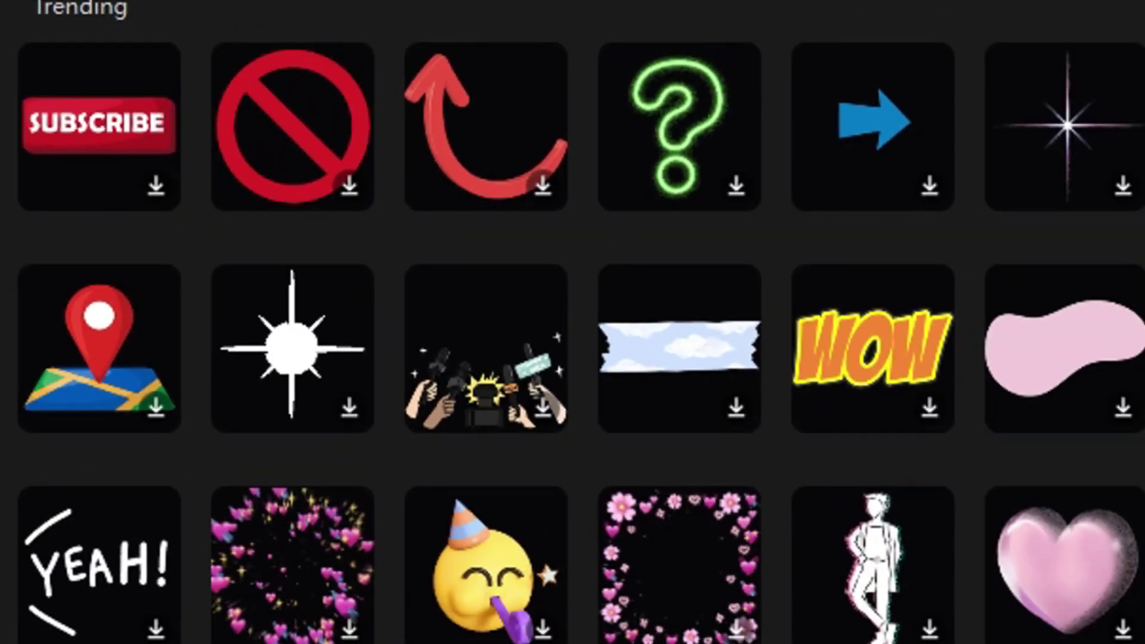
mouse_move(77, 126)
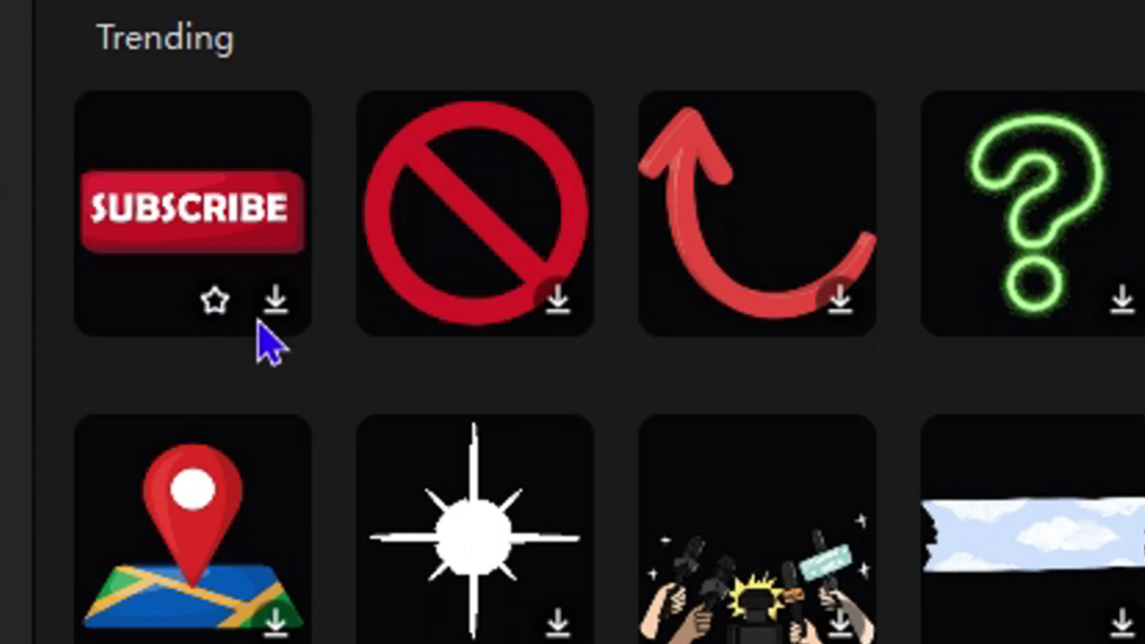
left_click(276, 301)
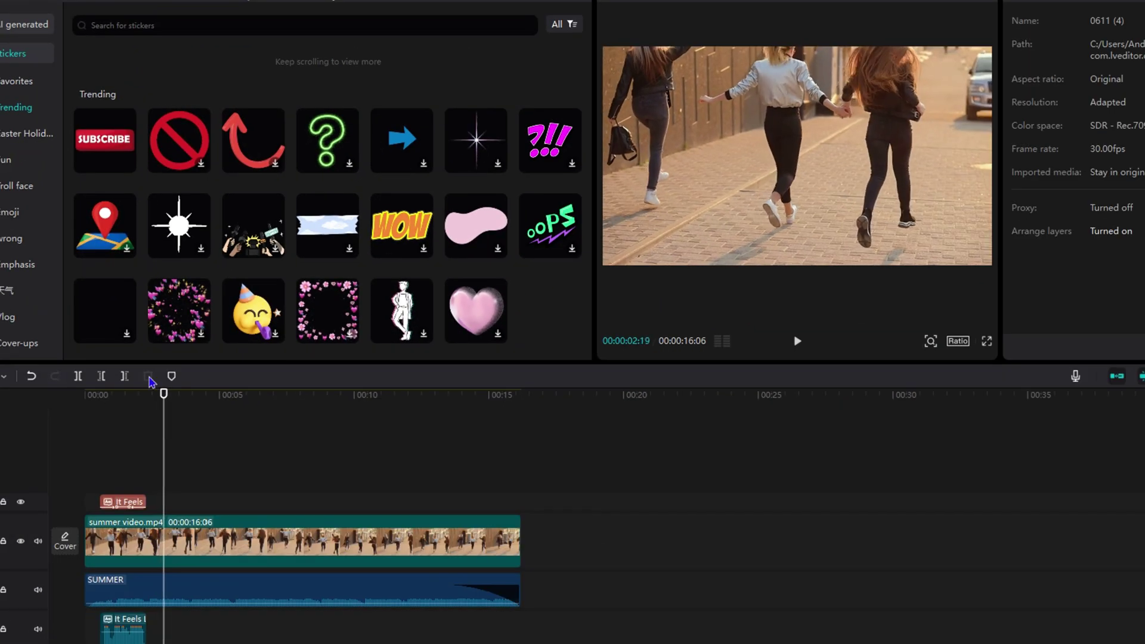
Add the red SUBSCRIBE sticker to the timeline, shrink it and keep it centred.
left_click(131, 167)
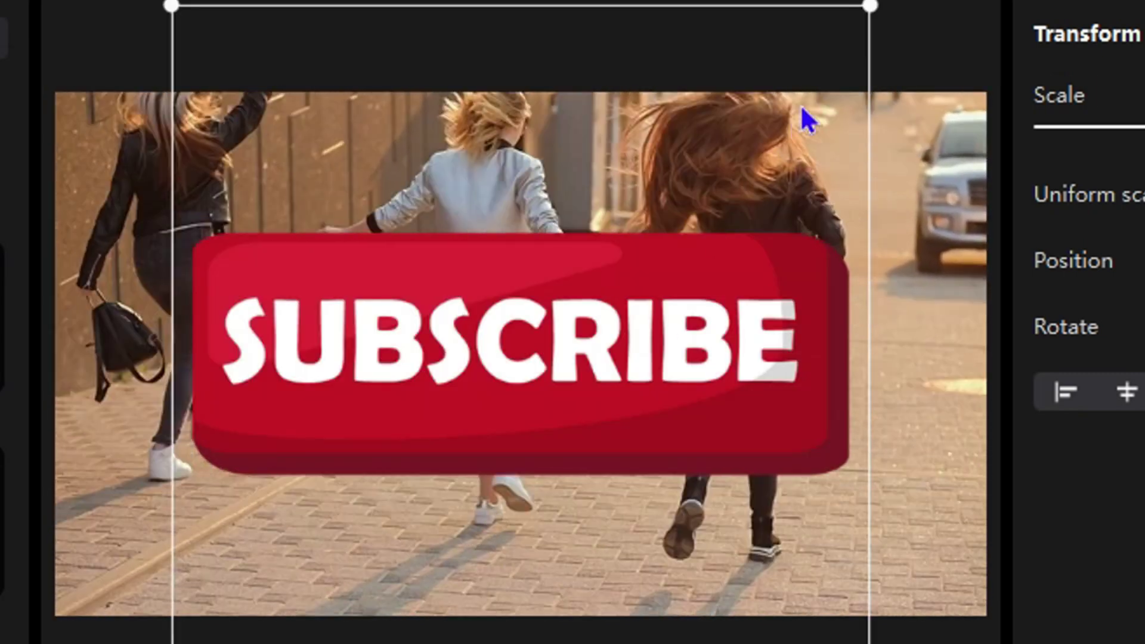
left_click_drag(871, 6, 721, 153)
left_click_drag(509, 411, 511, 383)
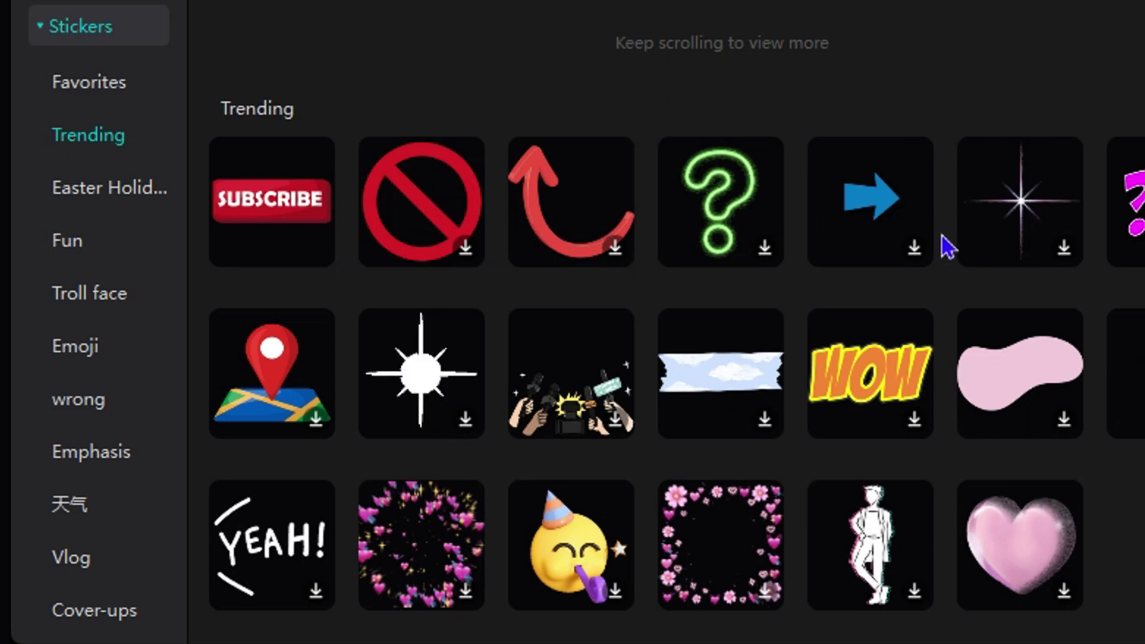
Scroll through the Trending stickers, then show recent searches in the sticker search box.
scroll(945, 248, "down", 2)
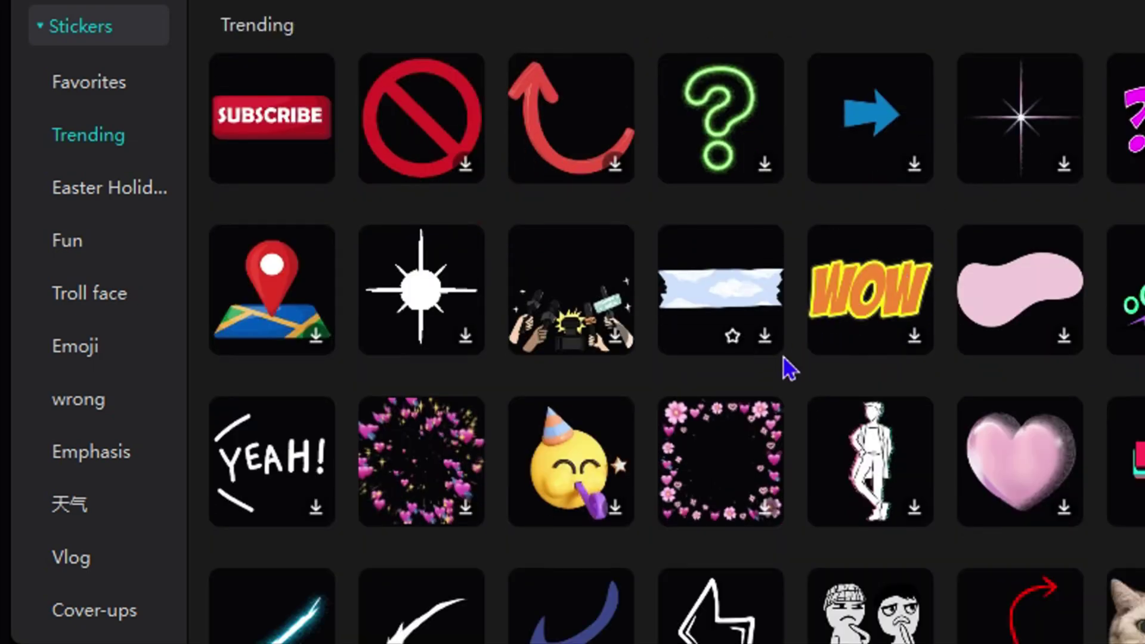
scroll(786, 369, "down", 3)
scroll(779, 352, "down", 5)
scroll(775, 334, "down", 5)
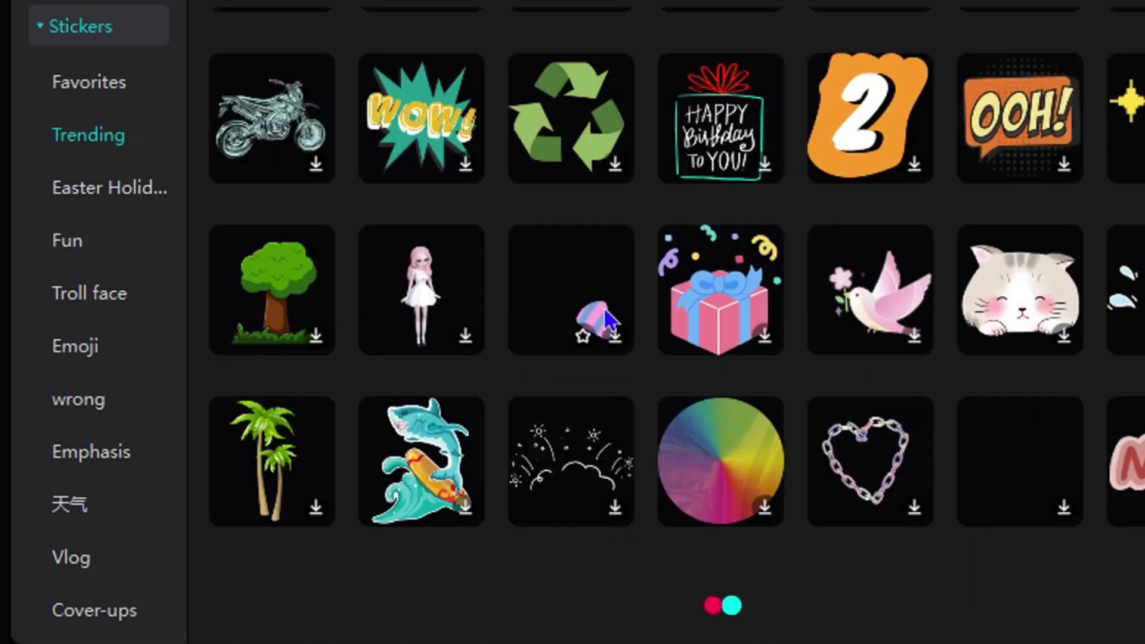
scroll(844, 319, "down", 5)
scroll(857, 305, "down", 4)
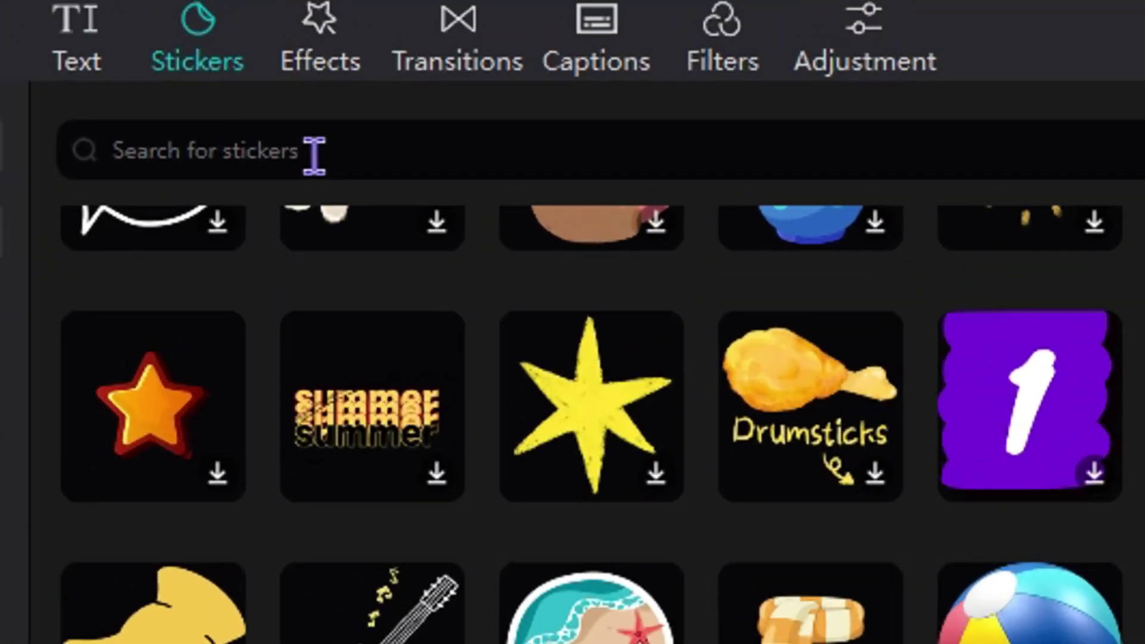
left_click(289, 191)
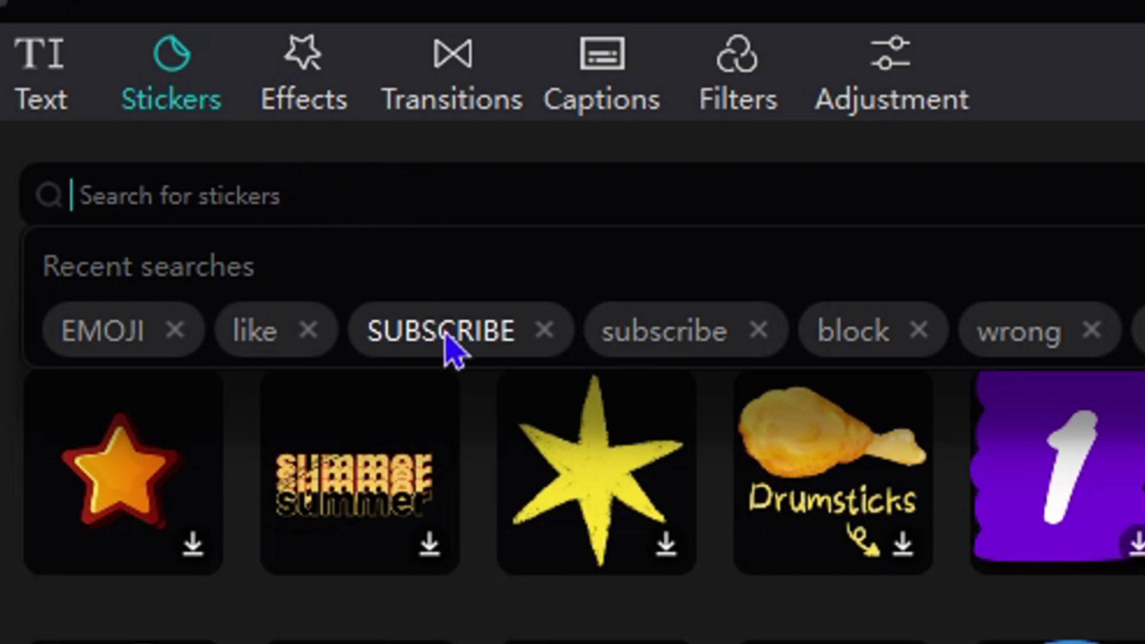
Search stickers for 'subscribe' and scroll through the Subscribe button results.
type("subscr")
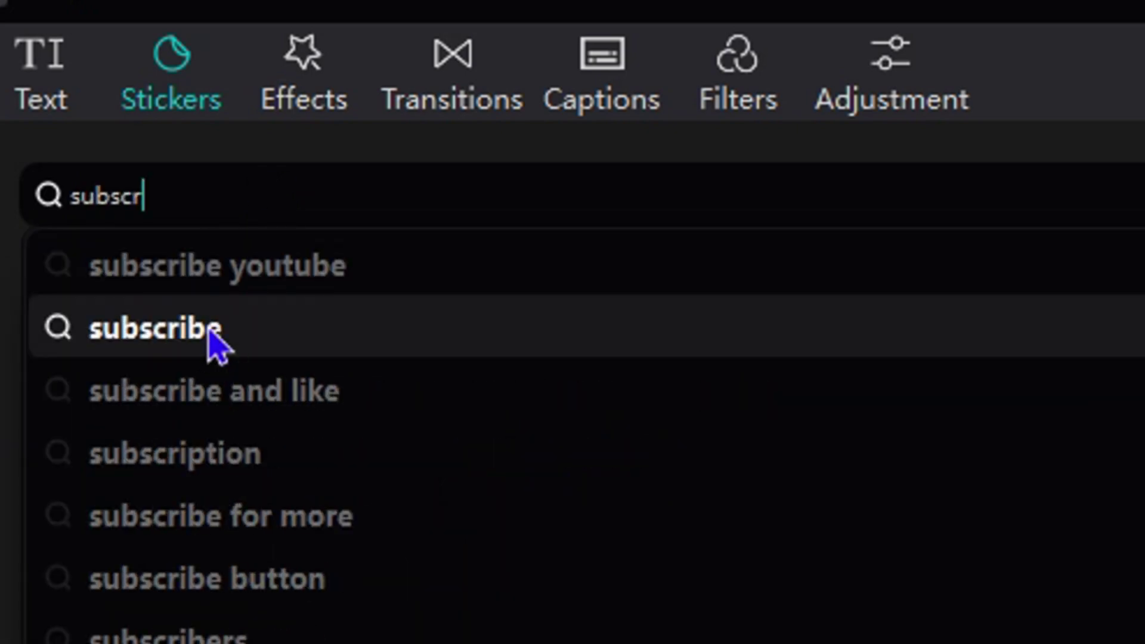
left_click(218, 332)
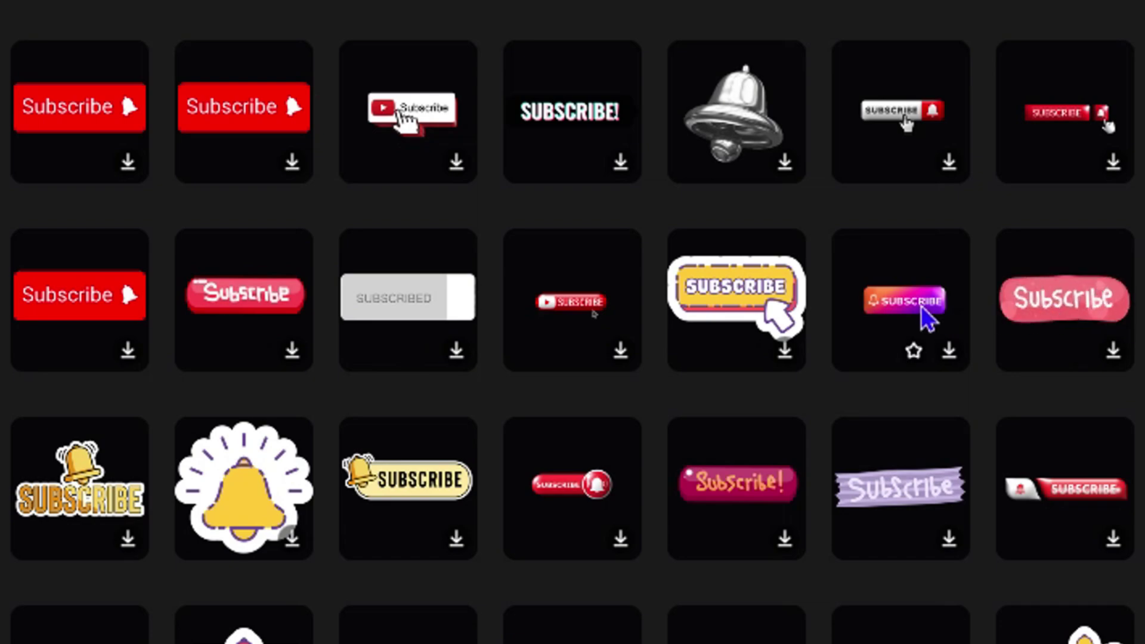
scroll(925, 320, "down", 5)
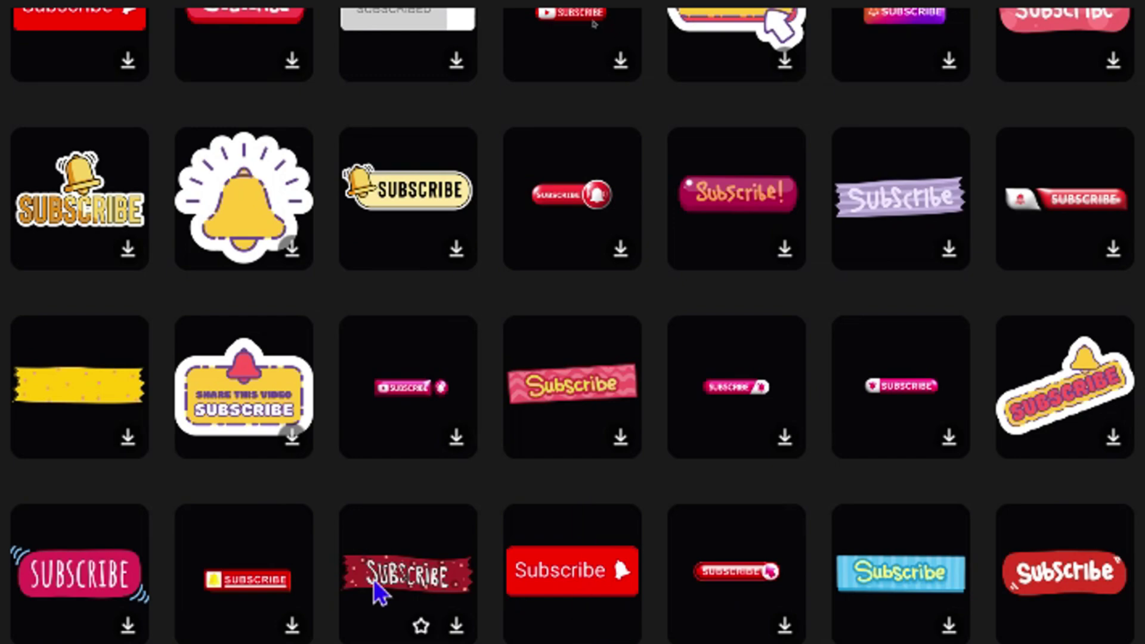
scroll(197, 522, "down", 5)
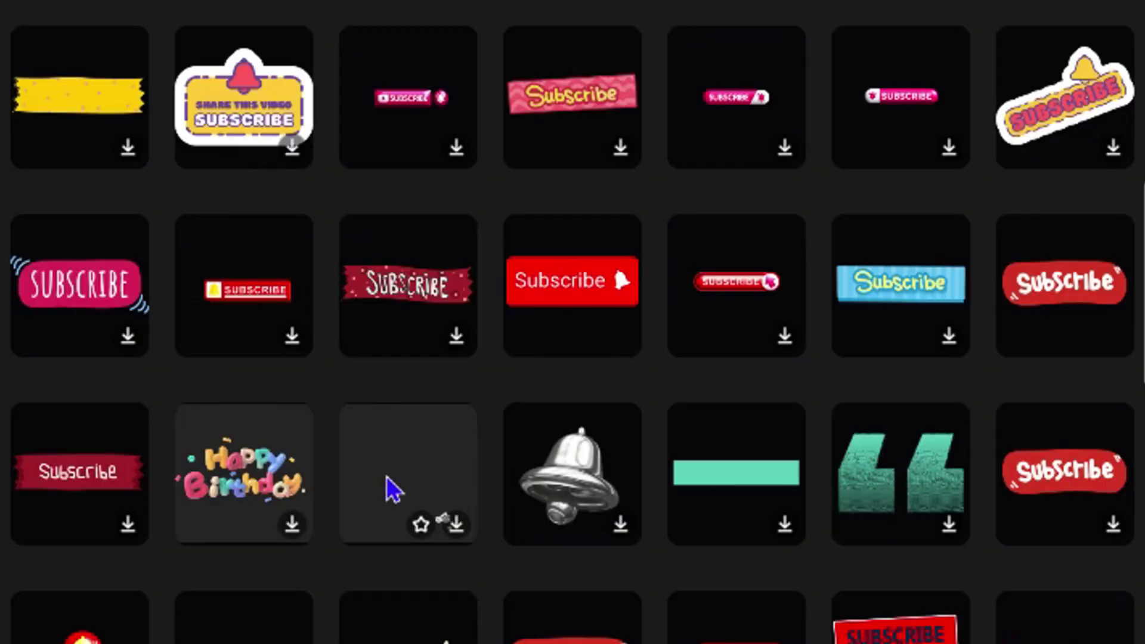
scroll(197, 495, "down", 2)
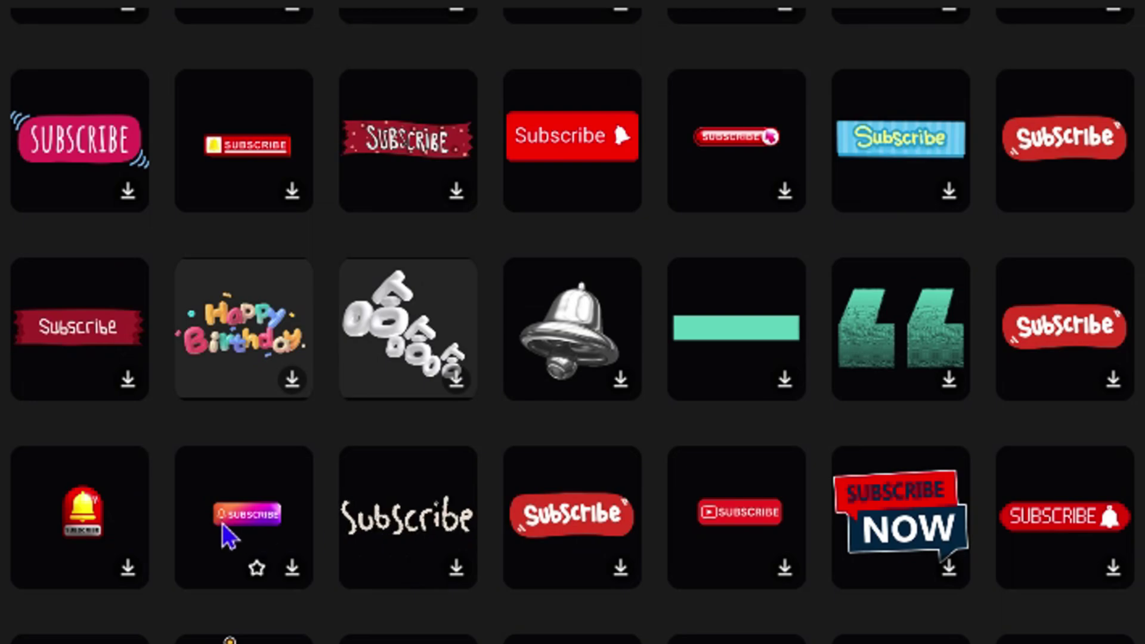
scroll(225, 534, "down", 5)
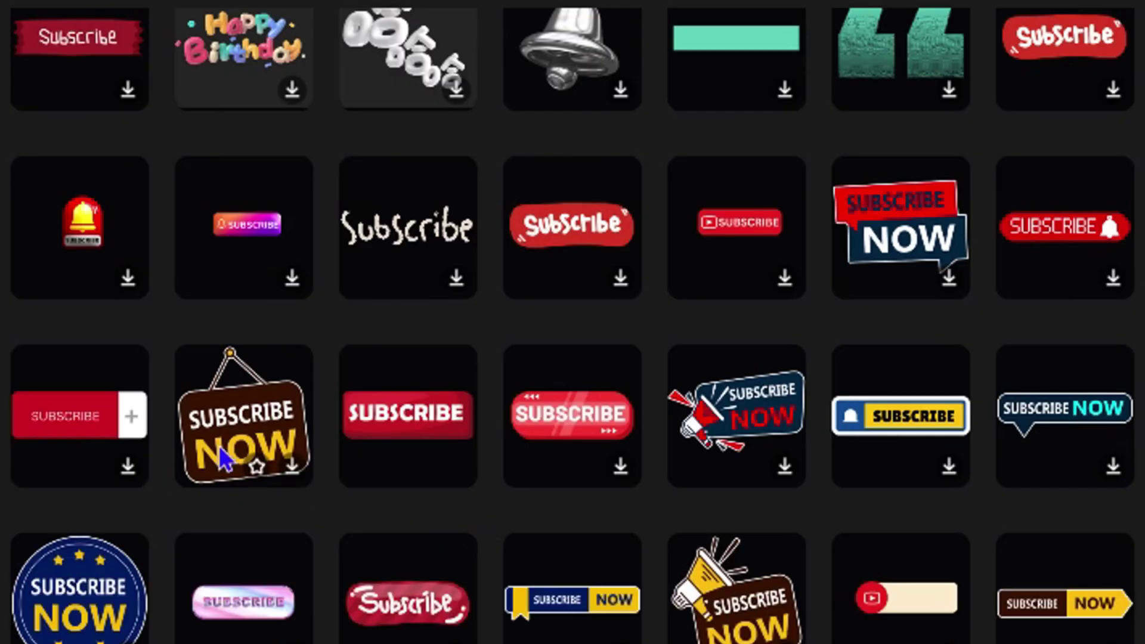